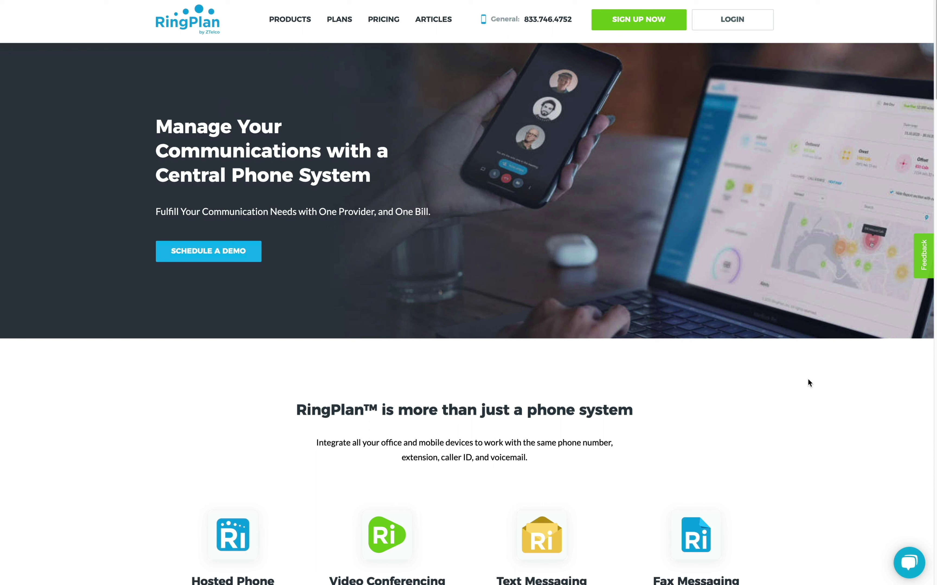
Step: Scroll past the homepage product icons and demo video, then choose SIGN UP NOW
scroll(807, 379, "down", 5)
scroll(807, 378, "down", 6)
scroll(808, 380, "down", 4)
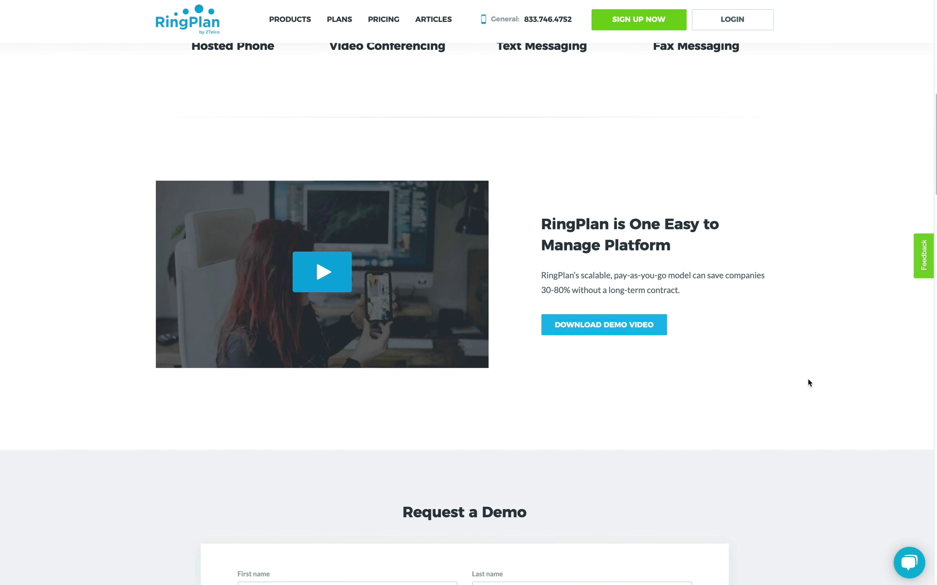
left_click(666, 22)
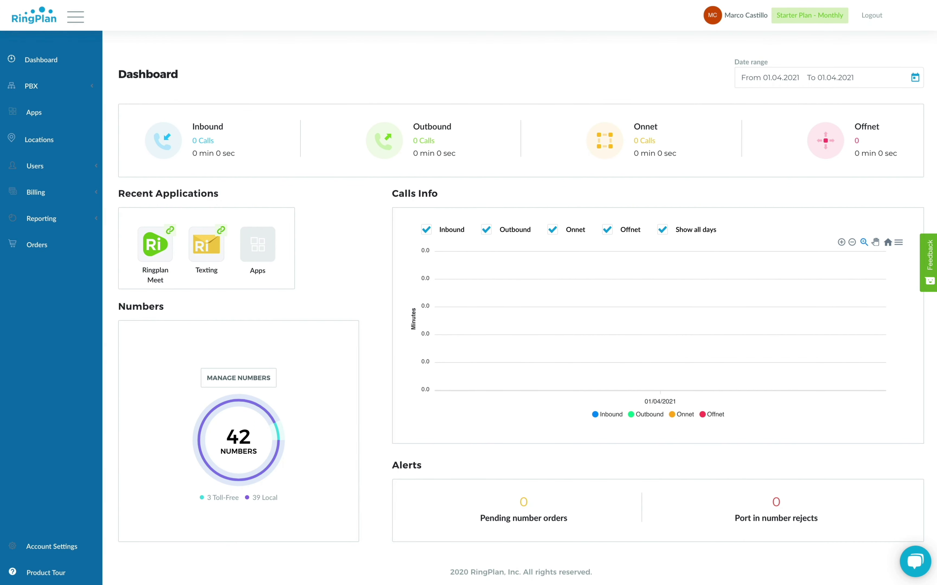
Step: Filter dashboard call activity to Nov 22–24, 2020 and open the chart's download options
left_click(914, 77)
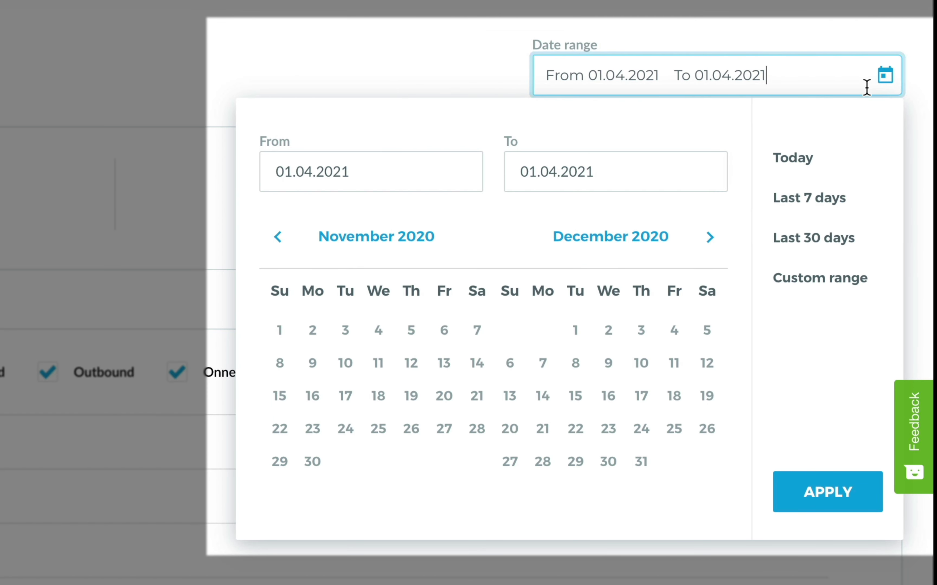
left_click(286, 431)
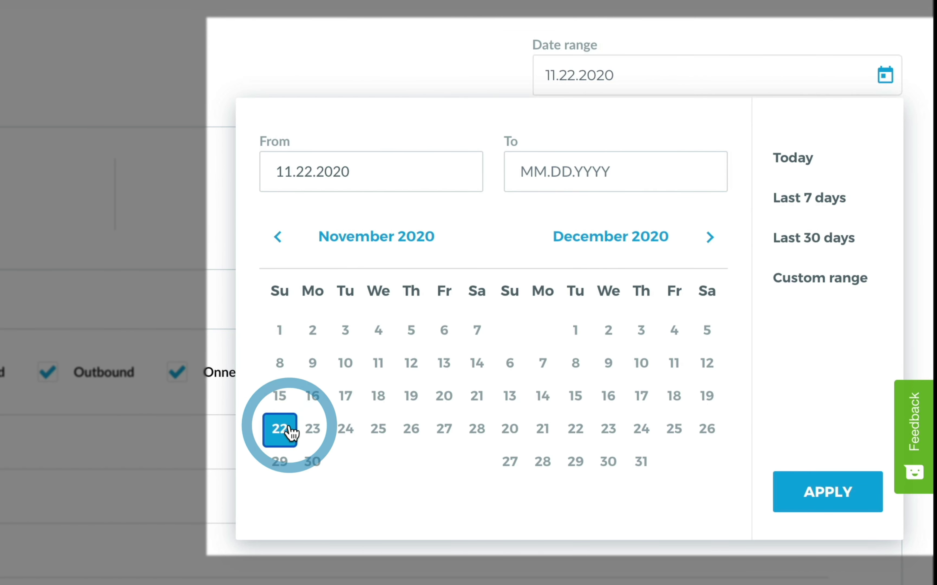
left_click(345, 432)
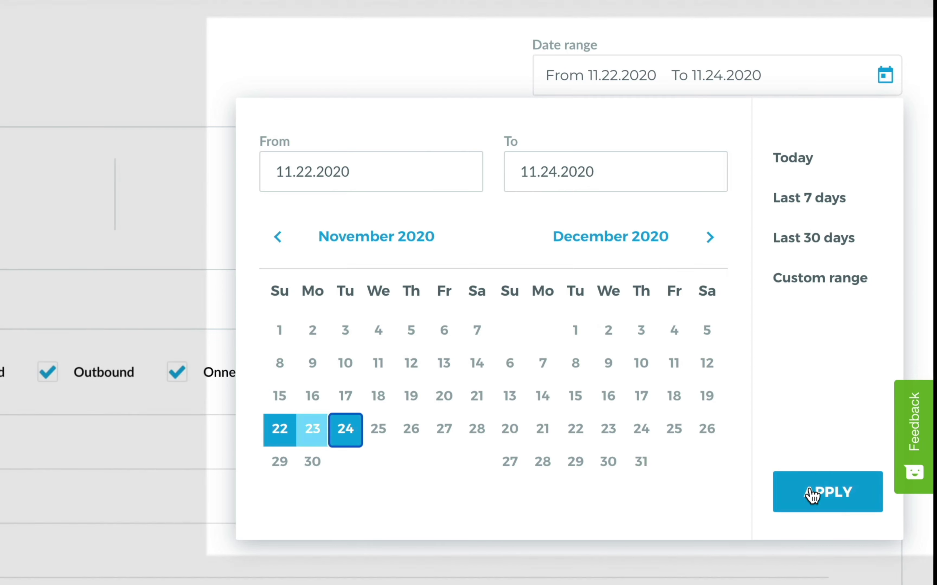
left_click(823, 493)
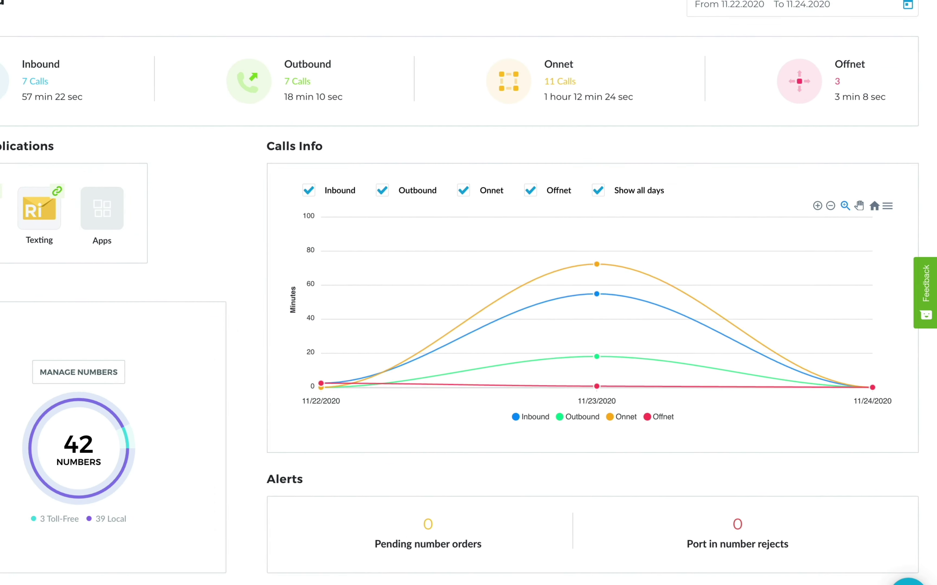
left_click(899, 242)
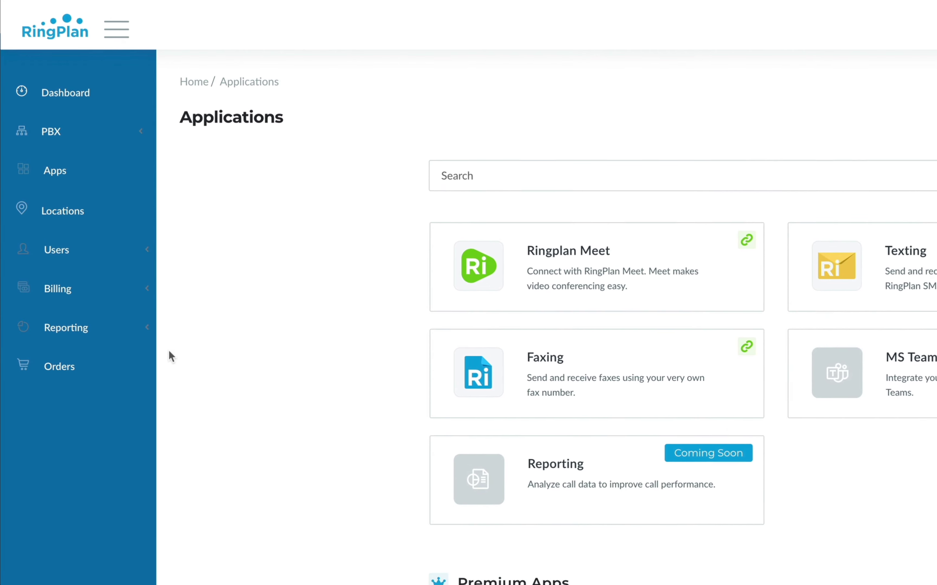
Step: Open Manage Users to list the 50 users, then preview the Add User form and close it
left_click(117, 255)
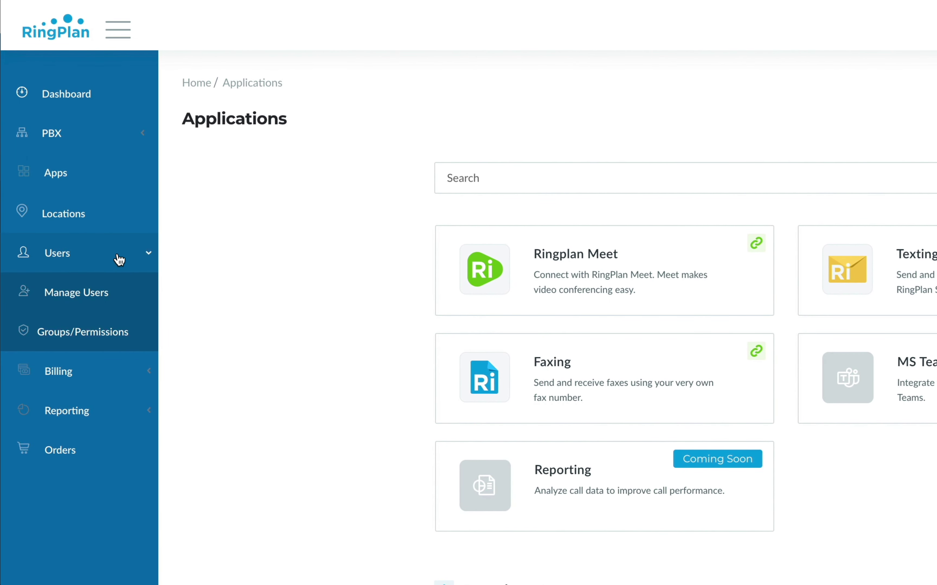
left_click(122, 293)
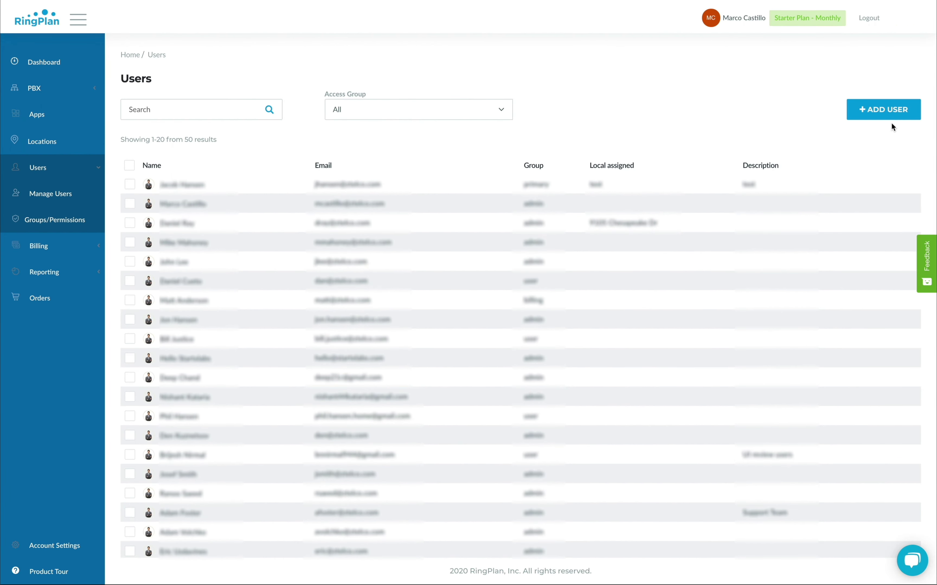
left_click(886, 115)
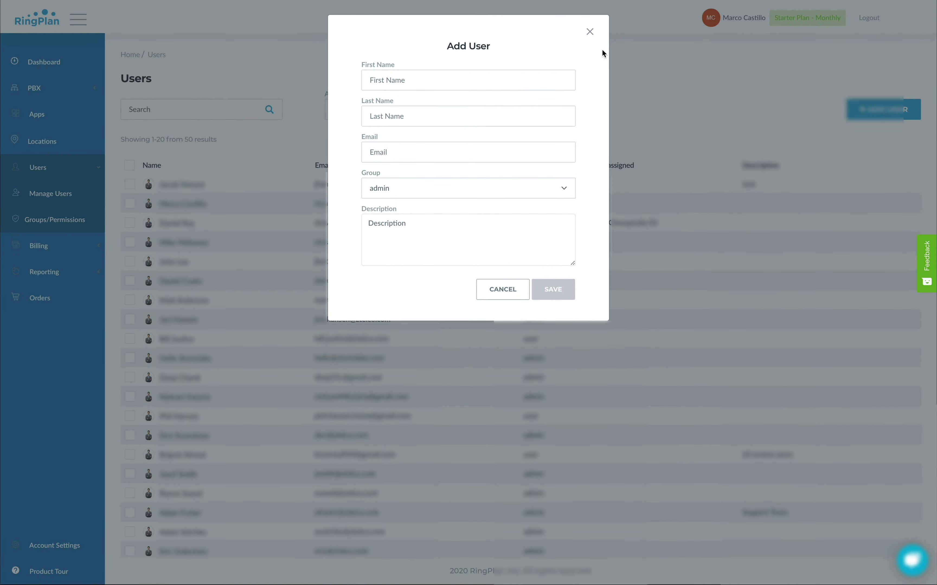
left_click(591, 32)
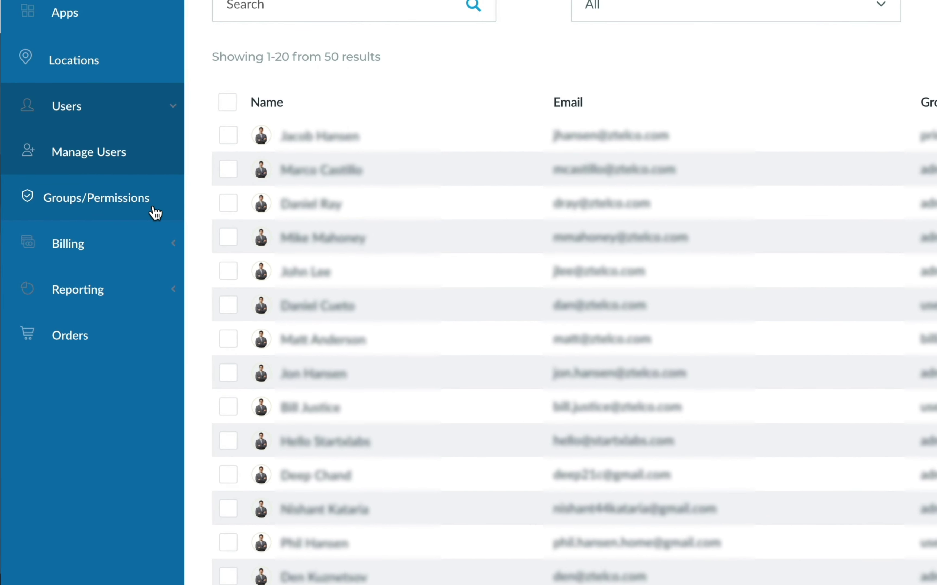
Step: Open Groups/Permissions and dismiss the Add Group form without creating a group
left_click(154, 209)
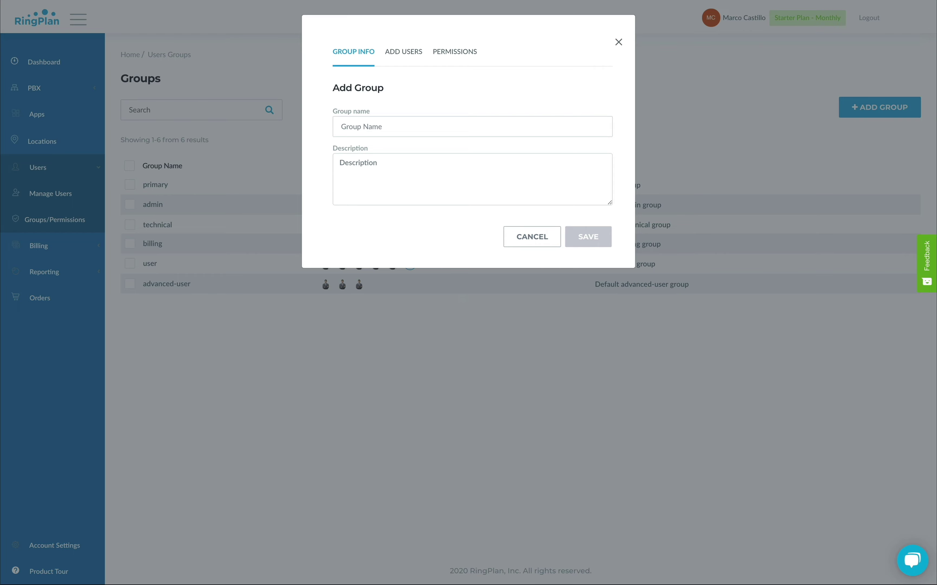
key("Escape")
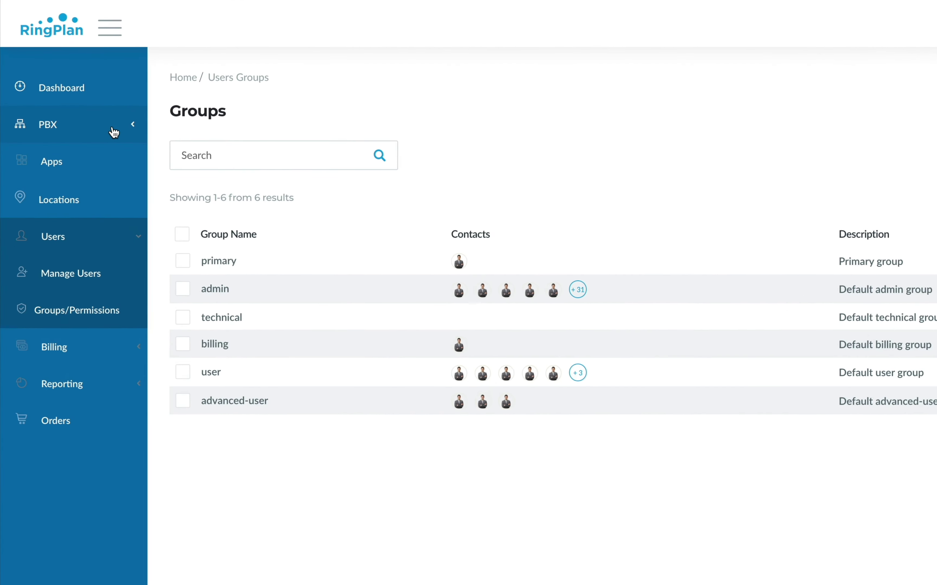
Step: Go to PBX Numbers, choose Add Numbers, and pick Port In for the local portability check
left_click(114, 133)
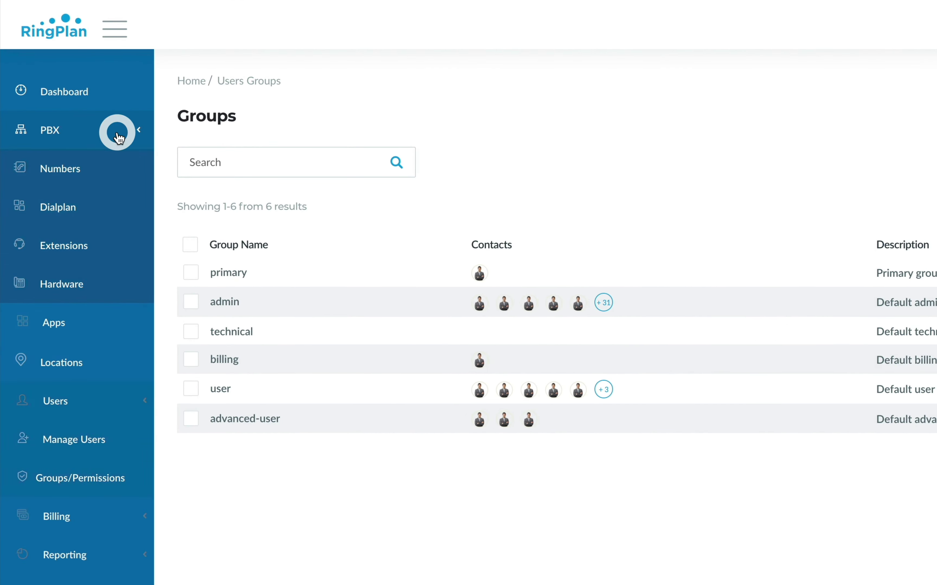
left_click(101, 178)
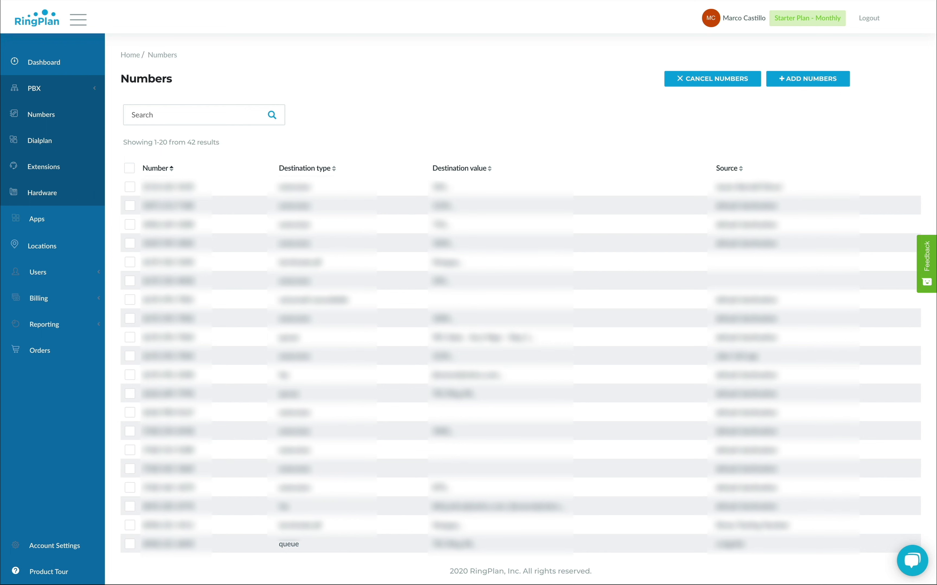
left_click(824, 83)
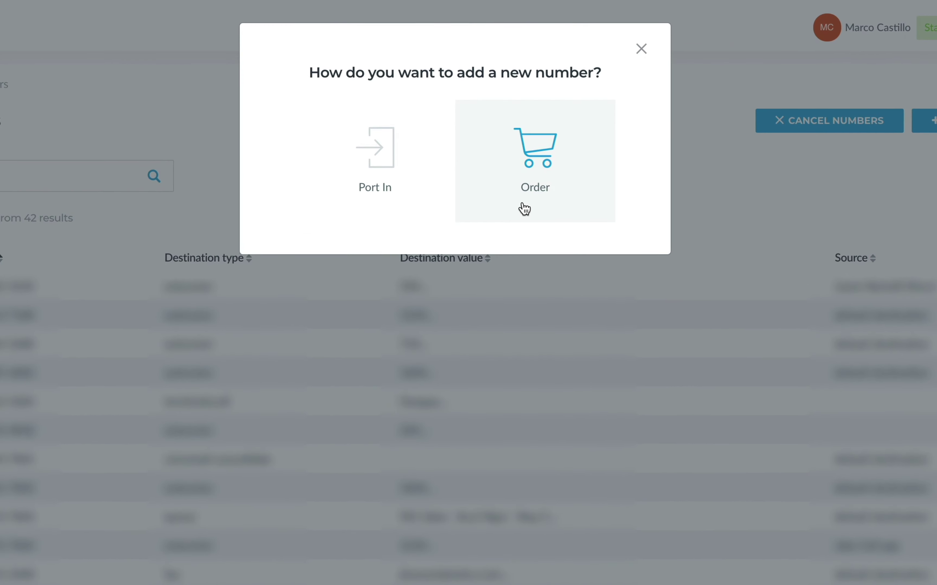
left_click(402, 211)
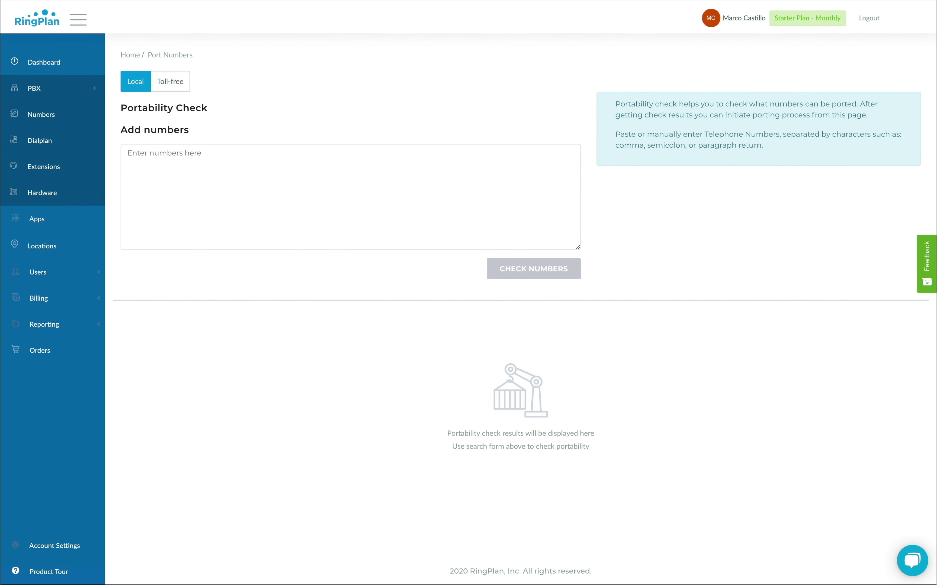
Step: Start ordering a brand-new number and reveal the Advanced Search fields
left_click(74, 115)
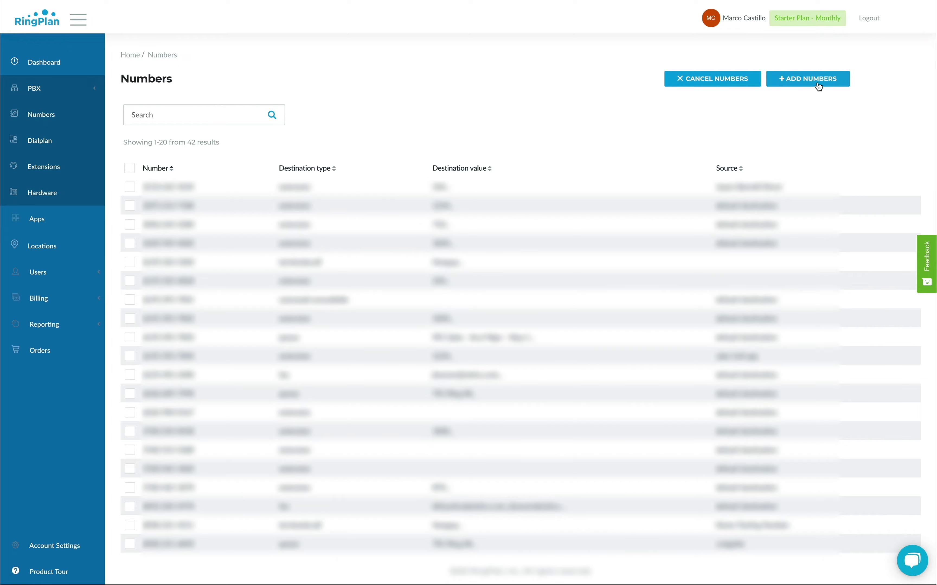
left_click(818, 86)
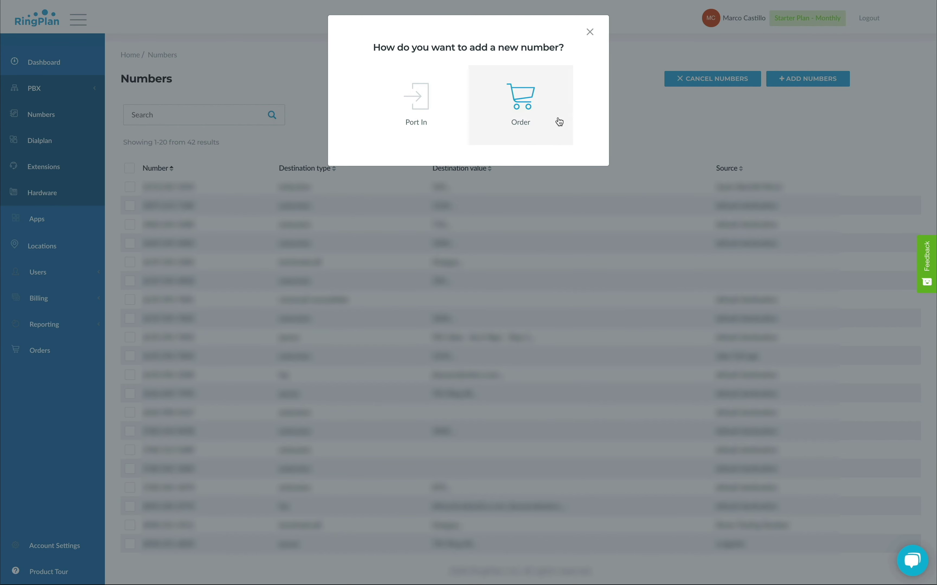
left_click(559, 122)
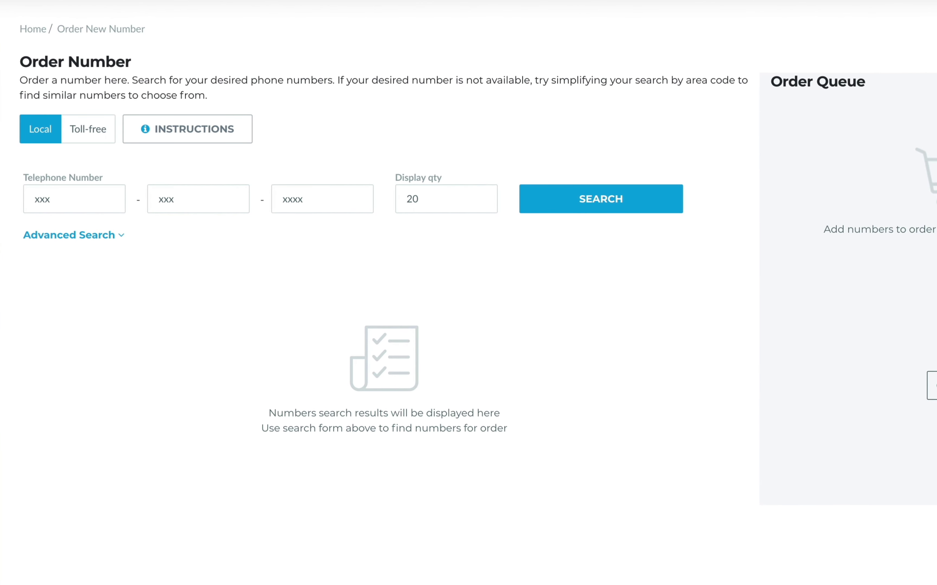
left_click(112, 237)
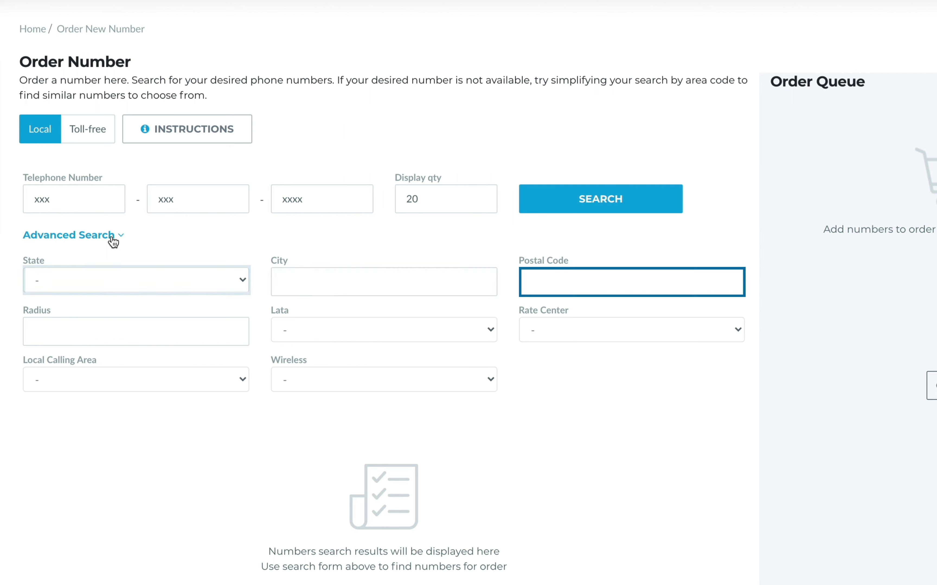
Step: Search area code 619 and add the first three results to the order queue
left_click_drag(84, 208, 15, 193)
type("619")
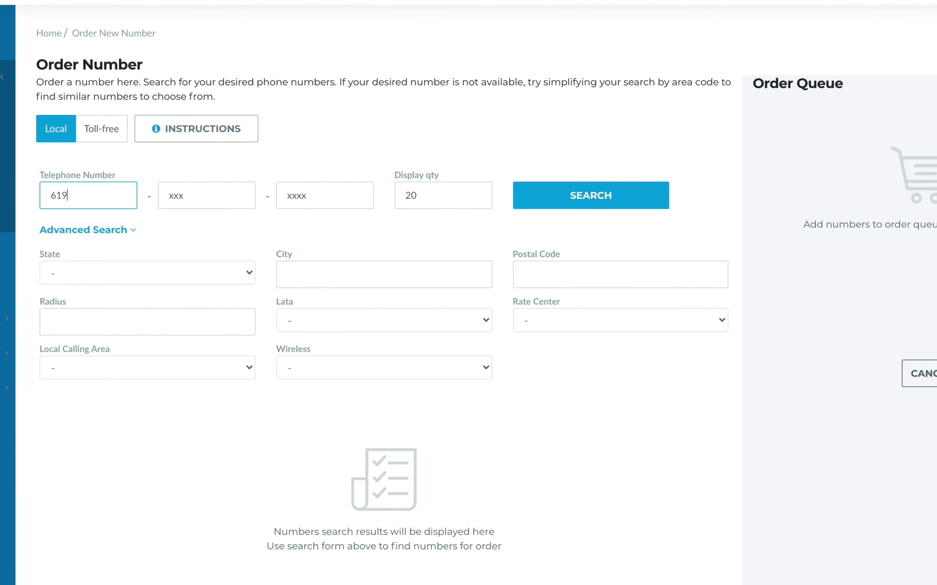
key("Return")
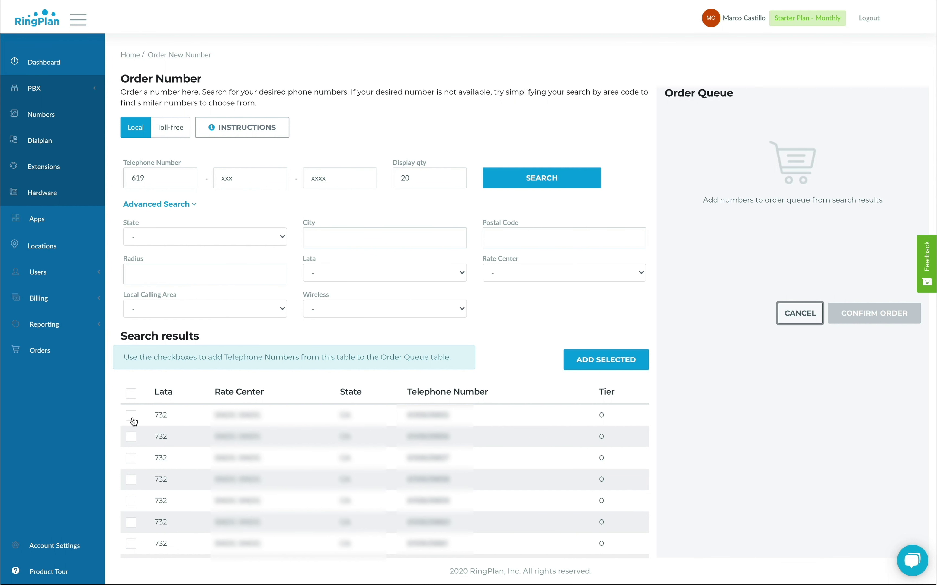
left_click(131, 415)
left_click(131, 436)
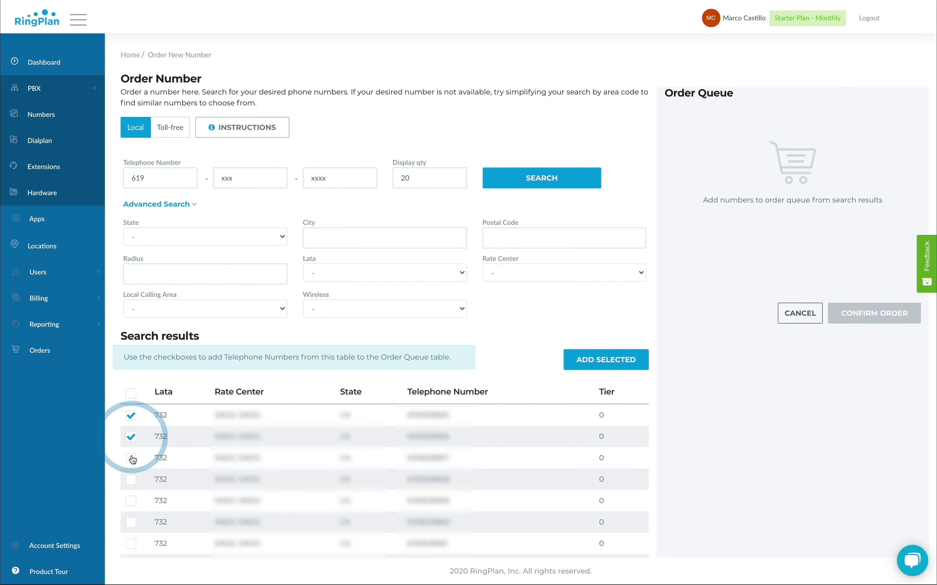
left_click(132, 458)
left_click(610, 359)
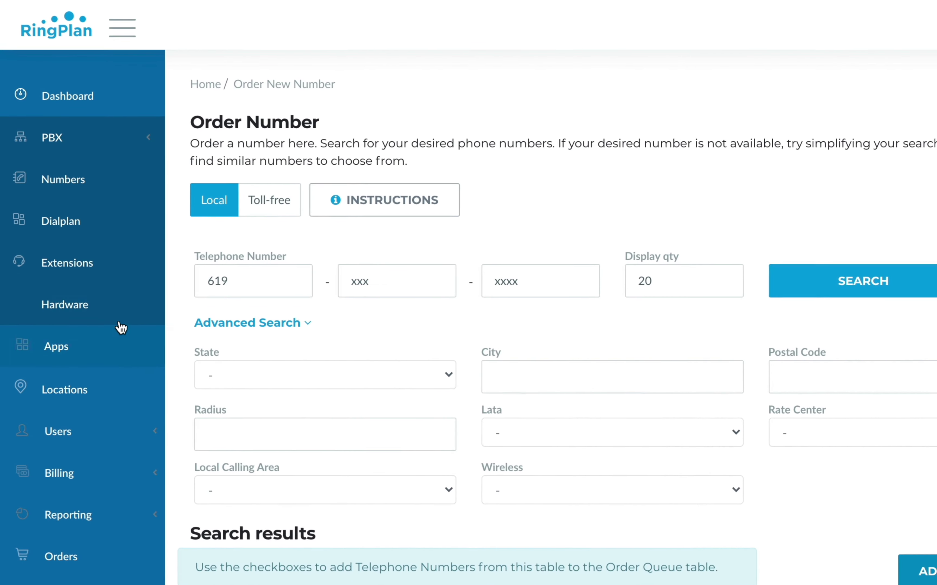
Step: Open Hardware > IP Phones, start adding a phone, then close the phone-type choice dialog
left_click(109, 311)
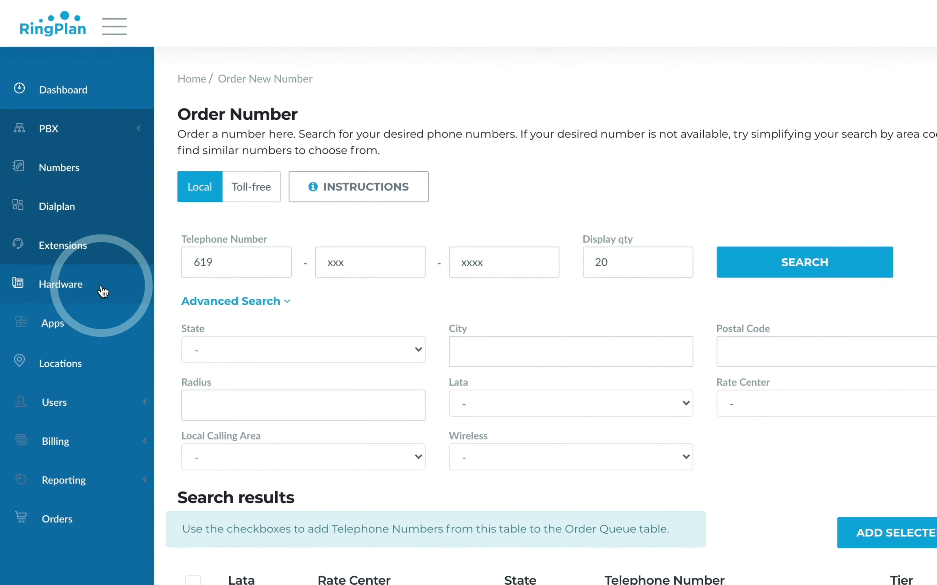
left_click(101, 288)
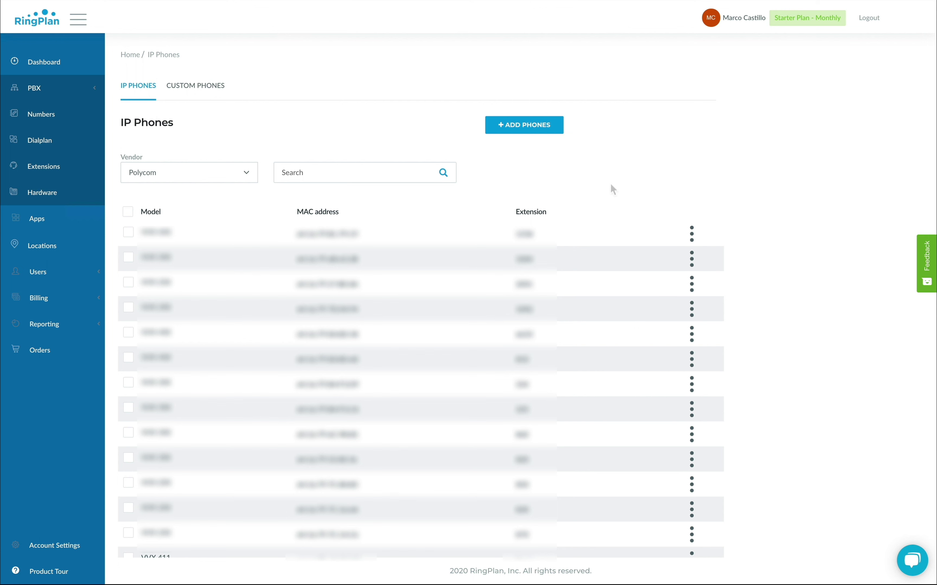
left_click(544, 133)
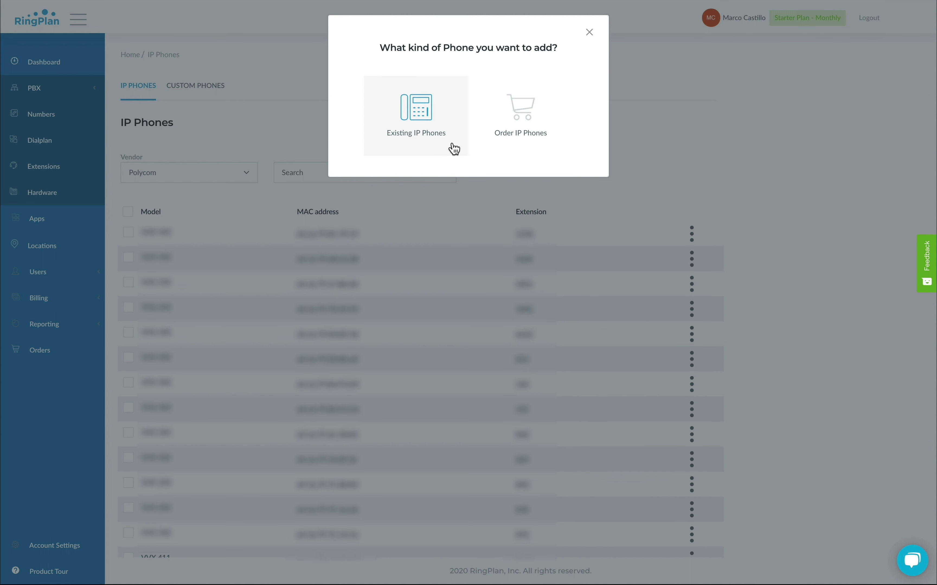
left_click(589, 33)
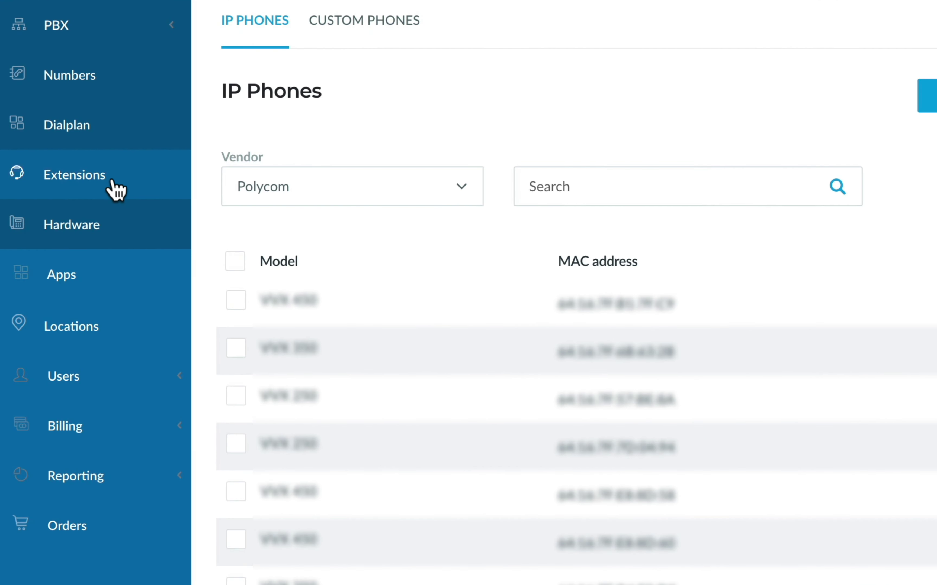
Step: Open Extensions, check the Add Extension form's User dropdown, and dismiss the form unsaved
left_click(114, 182)
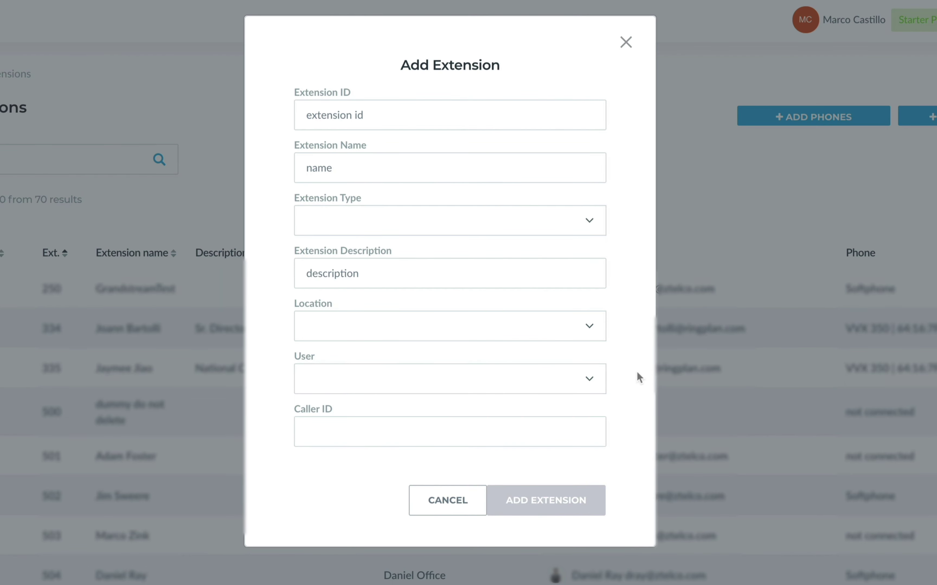
left_click(595, 382)
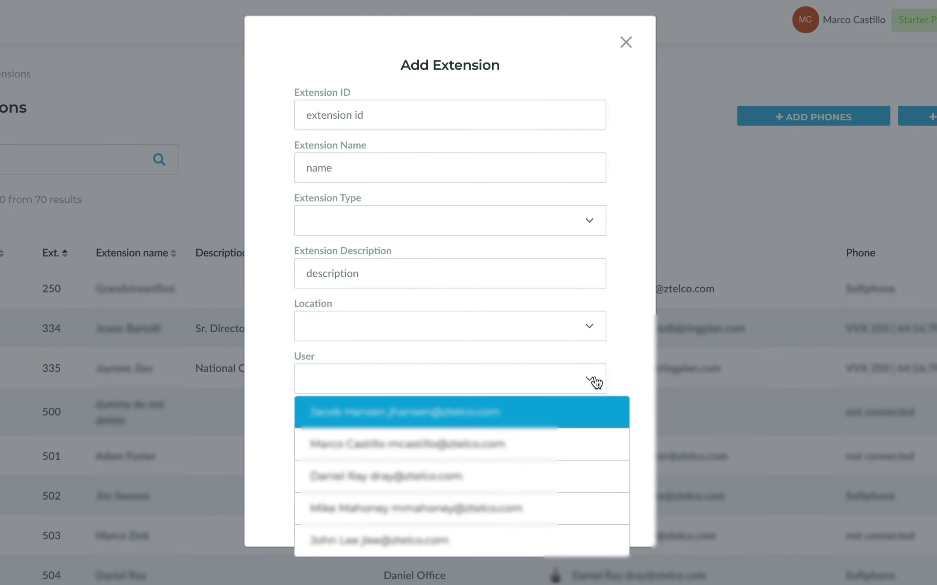
left_click(596, 382)
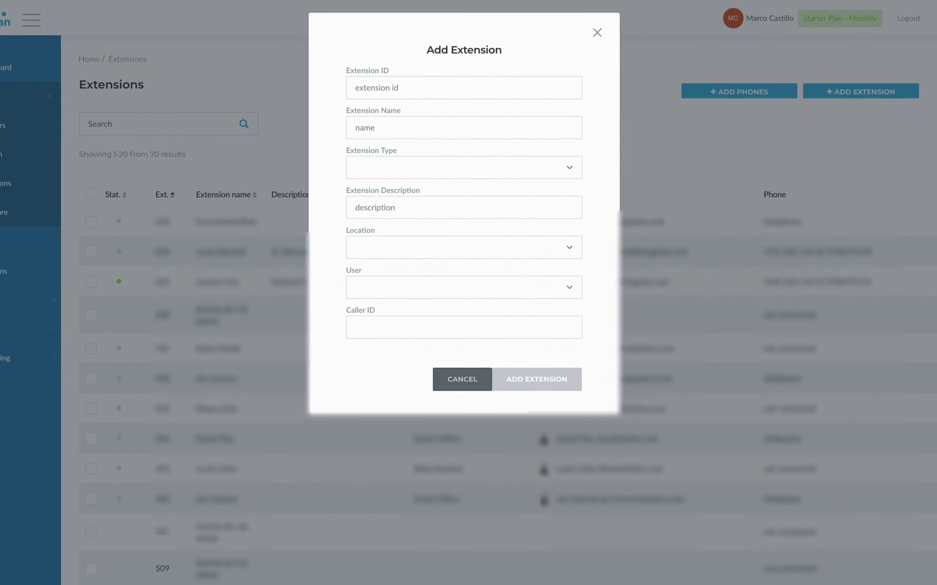
key("Escape")
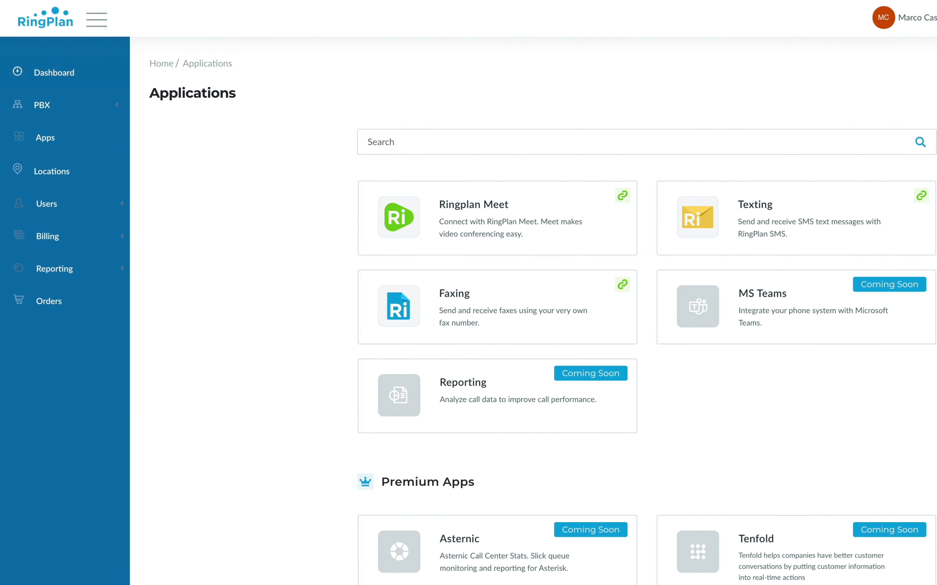
Step: Open Ringplan Meet from Apps, step through the Schedule form's Title, Date Range and Attendees, and close it unsaved
left_click(57, 141)
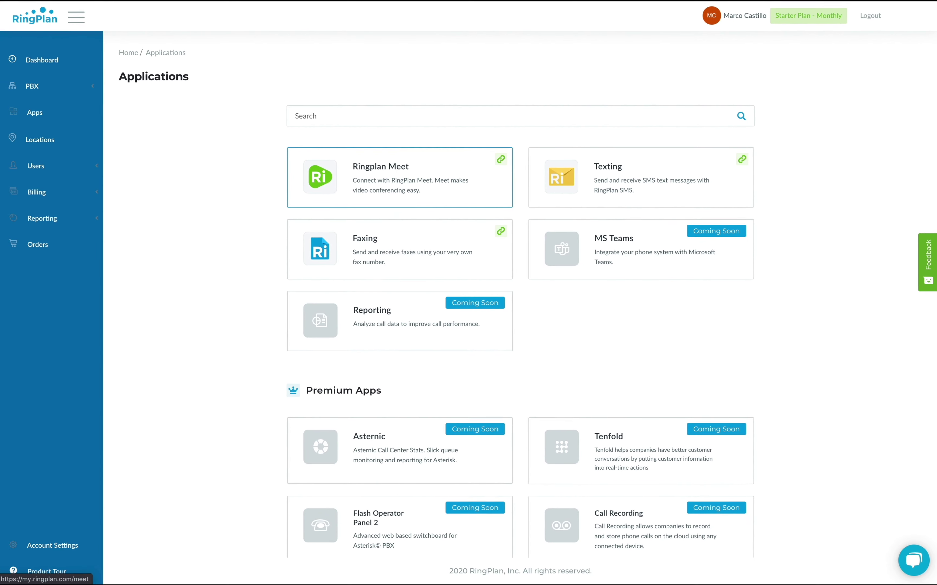
left_click(399, 177)
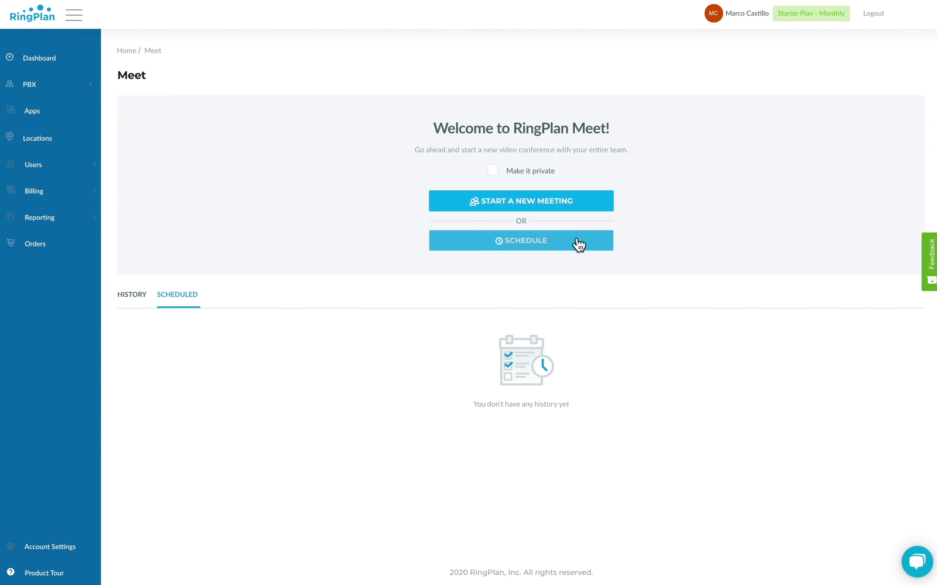
left_click(578, 244)
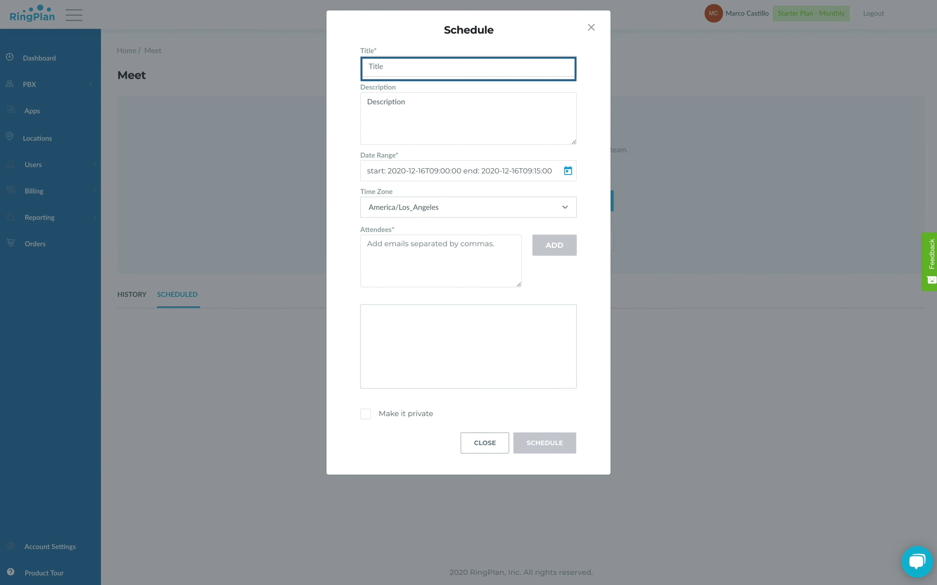
left_click(461, 171)
left_click(440, 262)
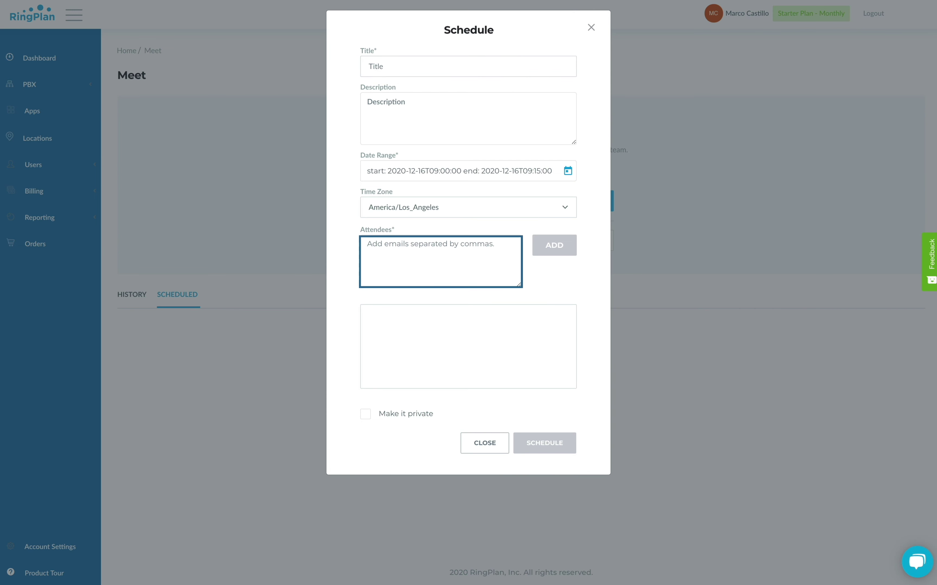
key("Tab")
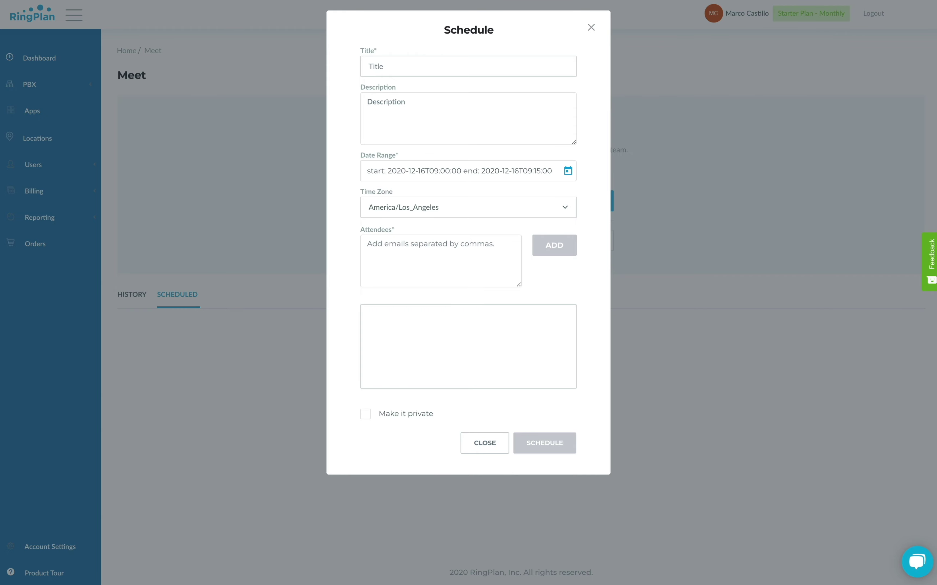
key("Tab")
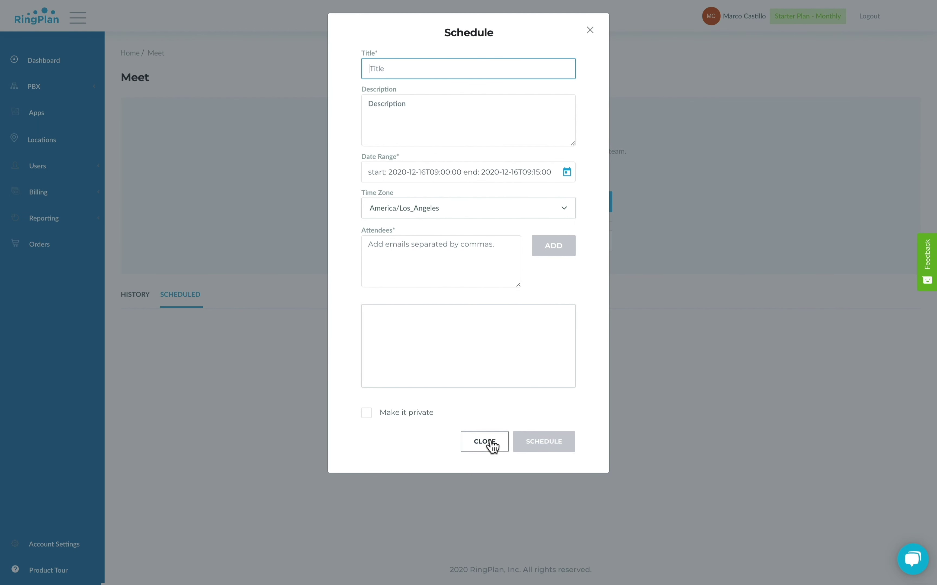
left_click(489, 442)
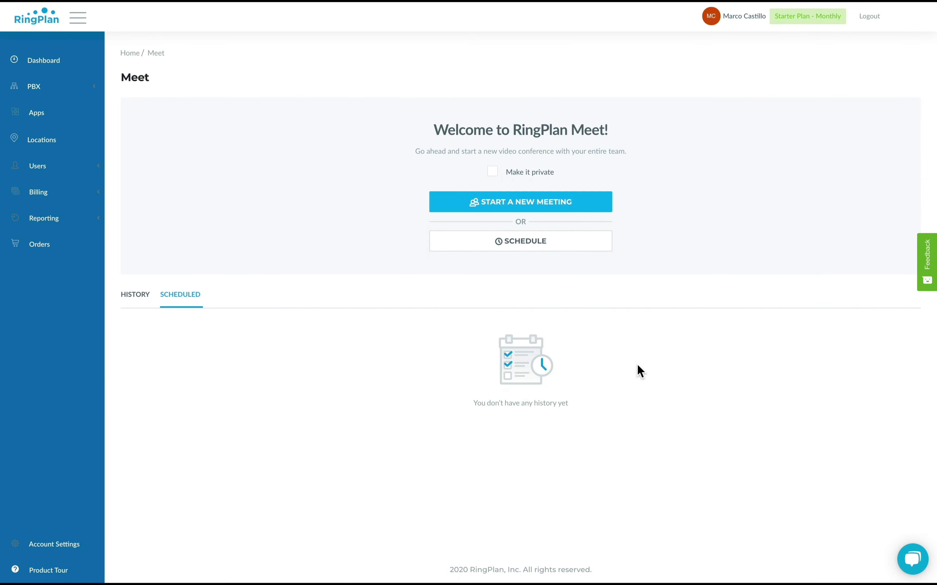
Step: Start a new Meet video meeting, open and close its ⋮ options, then open the invite panel
left_click(577, 204)
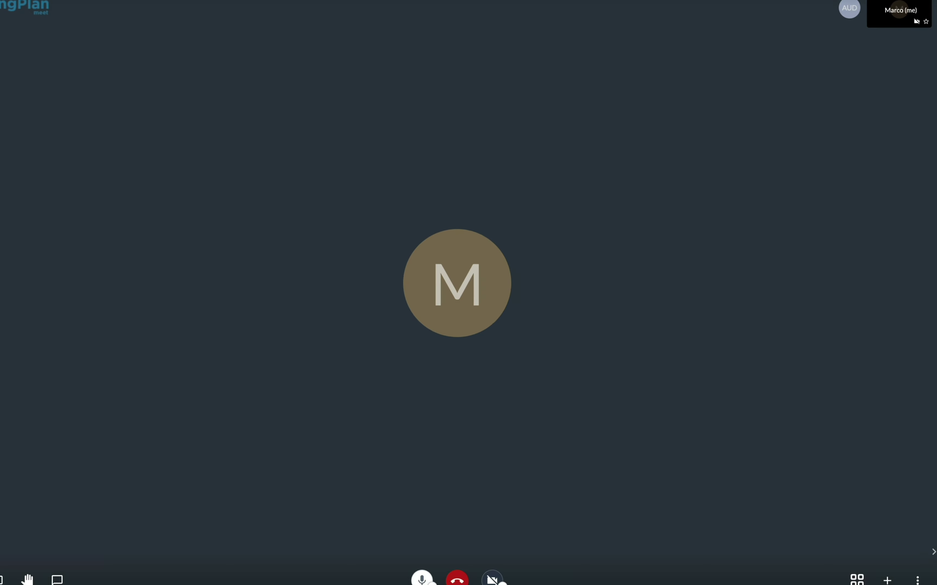
left_click(914, 560)
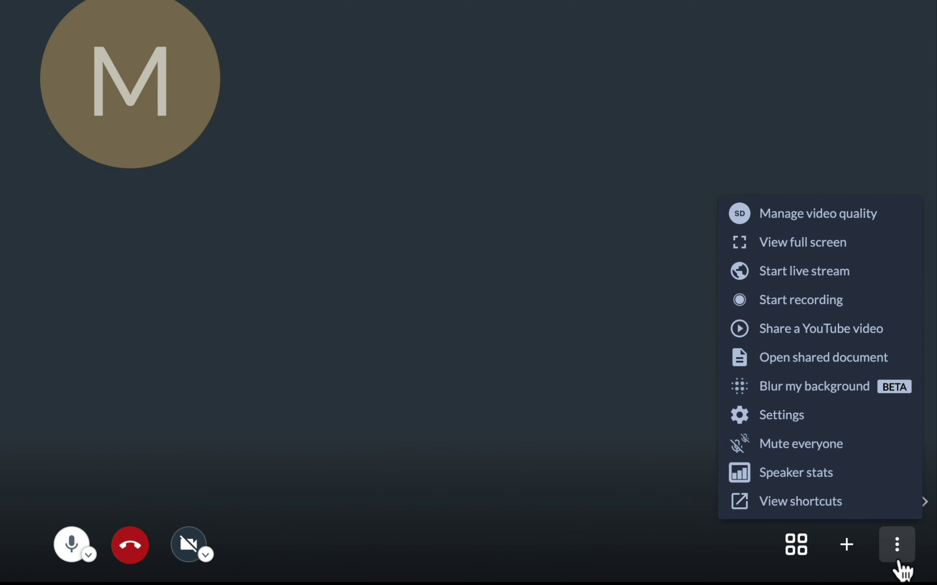
left_click(897, 558)
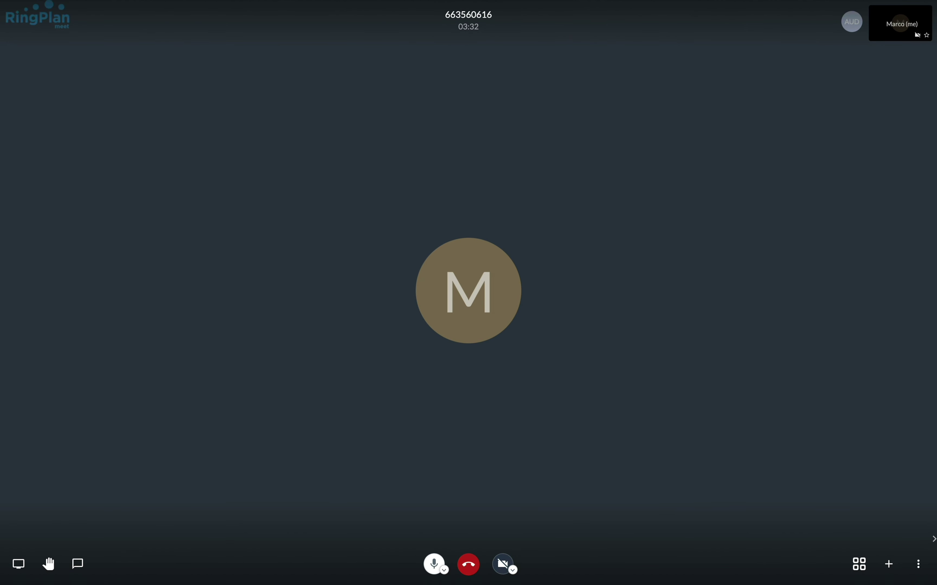
left_click(888, 564)
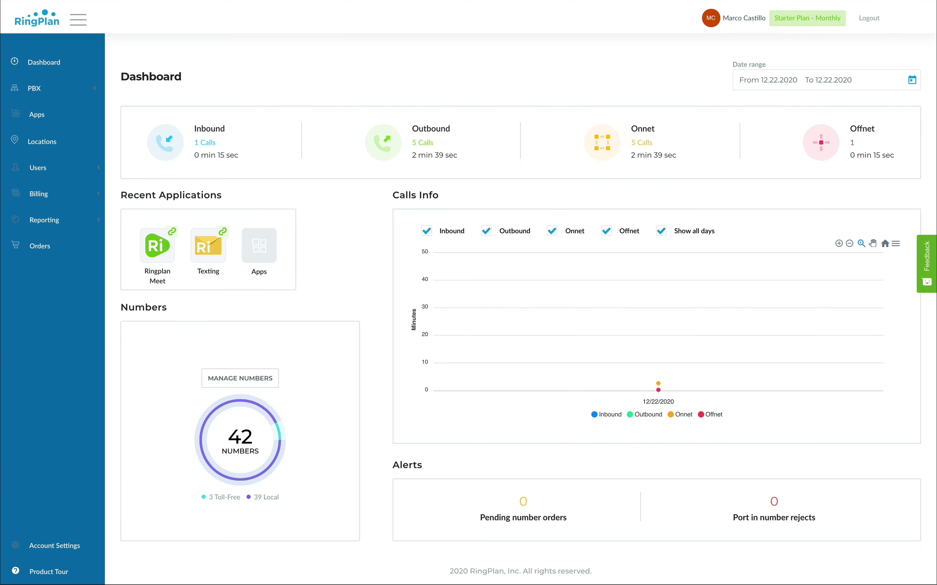
Step: Open the Texting app from Apps, start a conversation and add a new texting contact
left_click(73, 118)
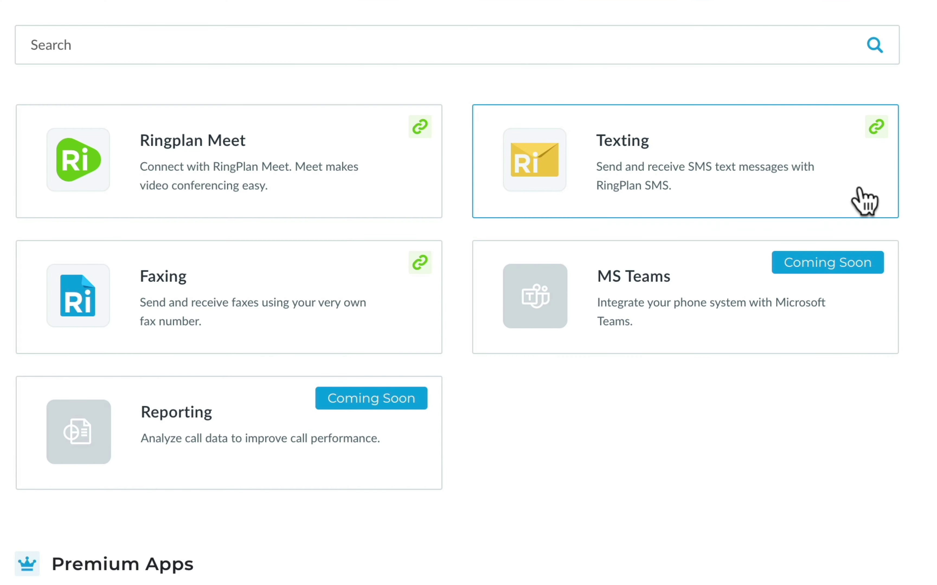
left_click(863, 200)
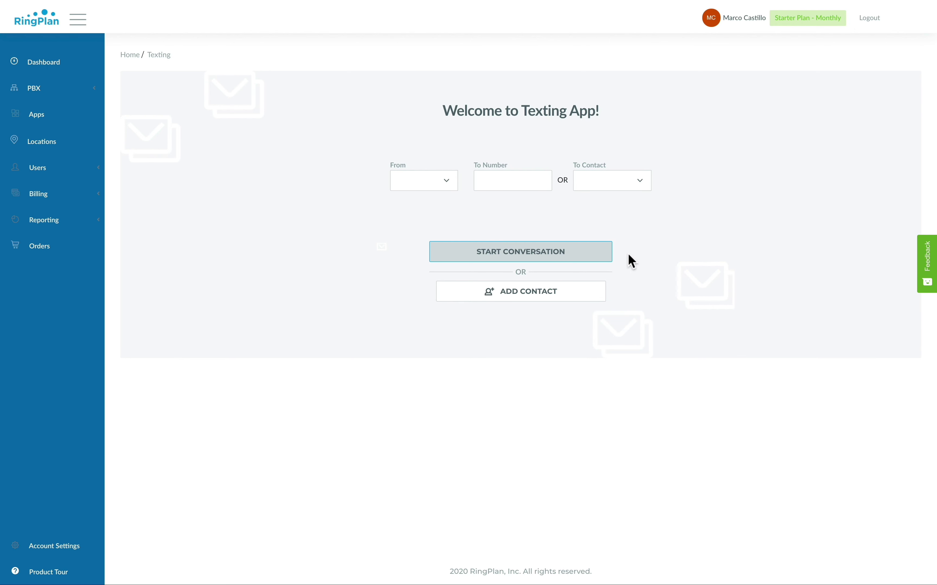
left_click(587, 255)
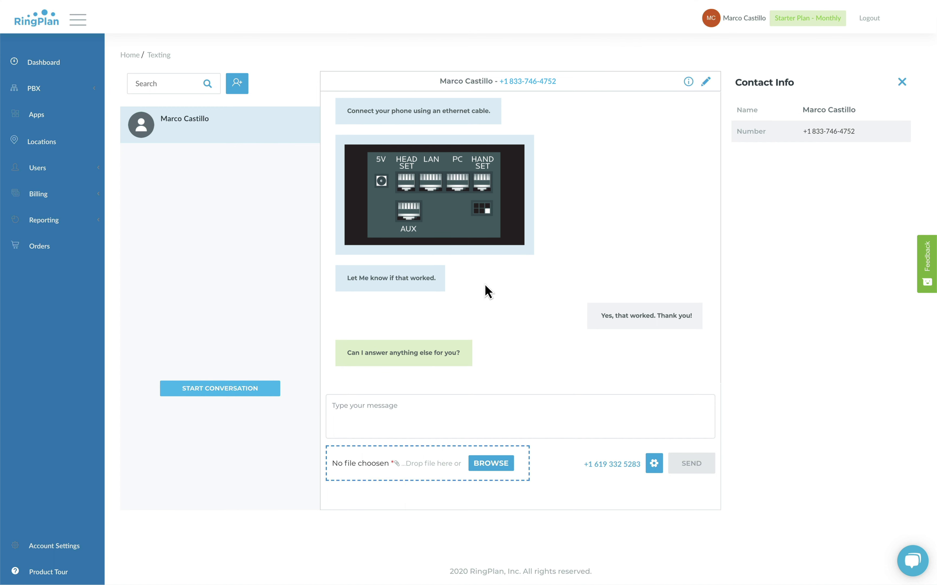
left_click(237, 84)
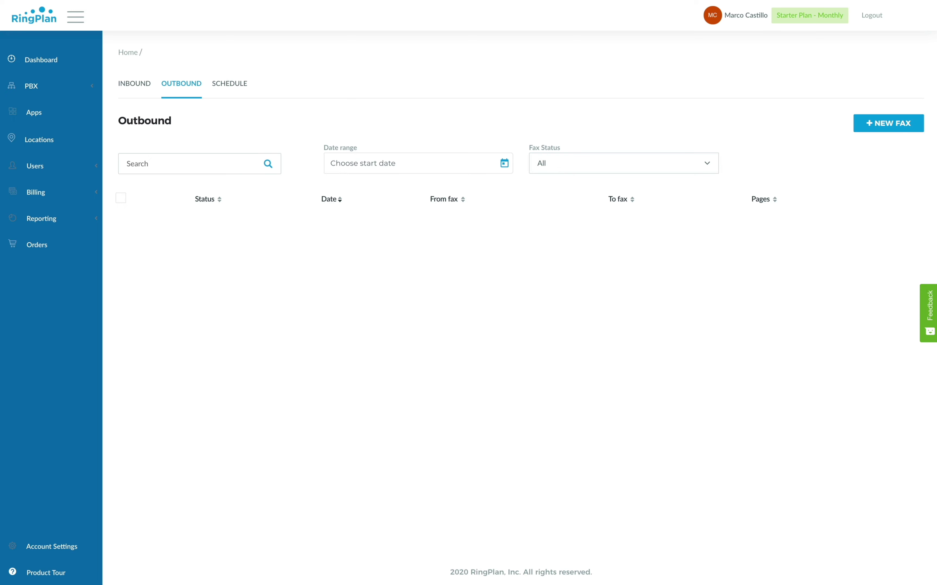
Step: Send a new fax with the RingPlan guide PDF attached
left_click(891, 125)
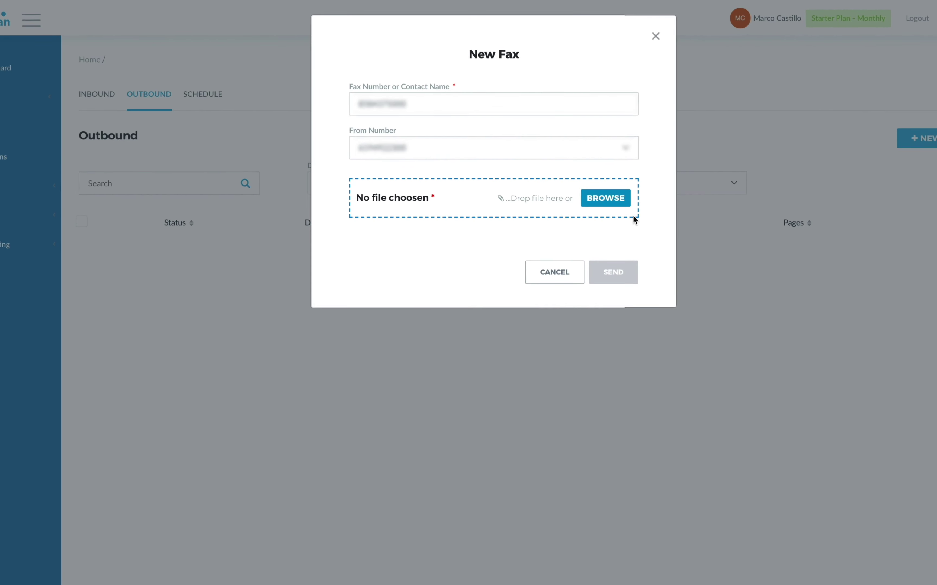
left_click(657, 251)
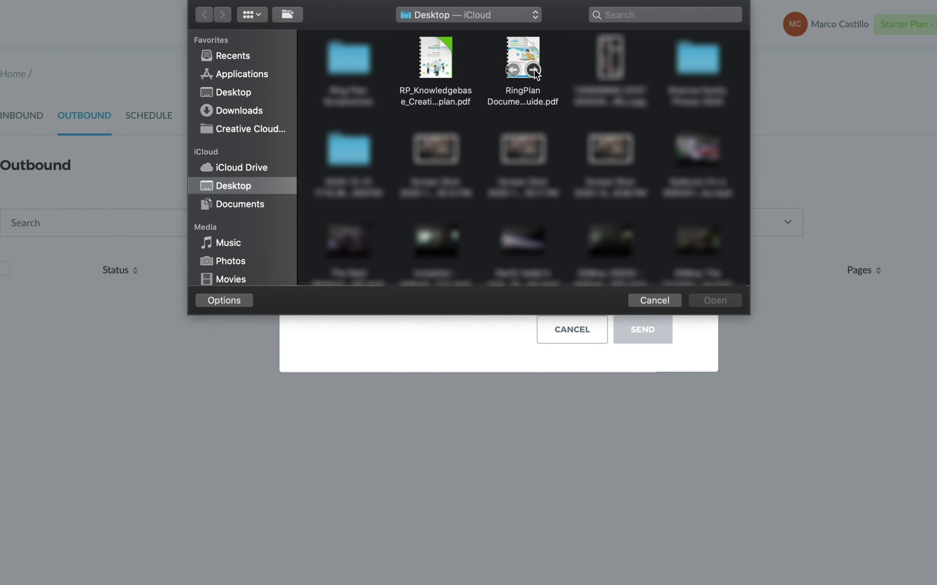
left_click(532, 62)
left_click(715, 300)
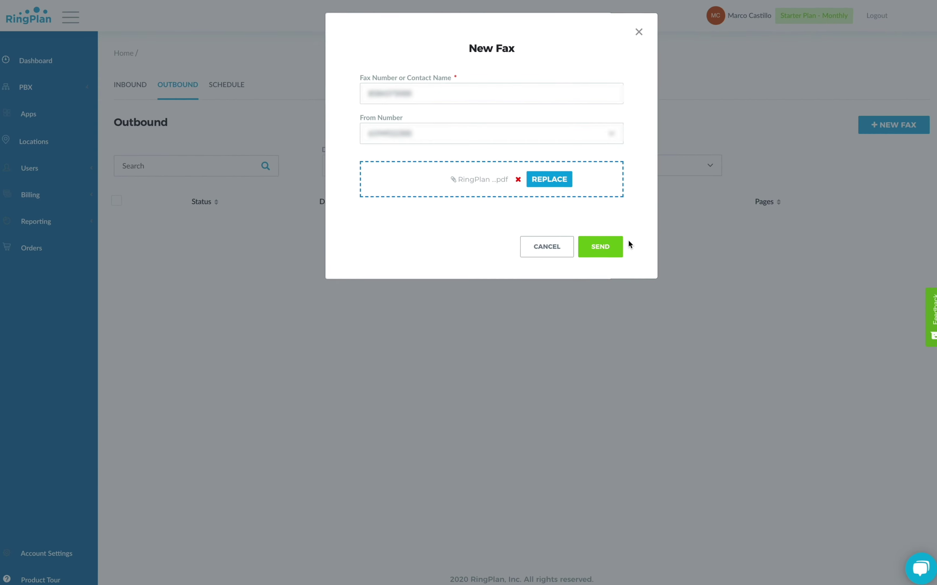
left_click(660, 331)
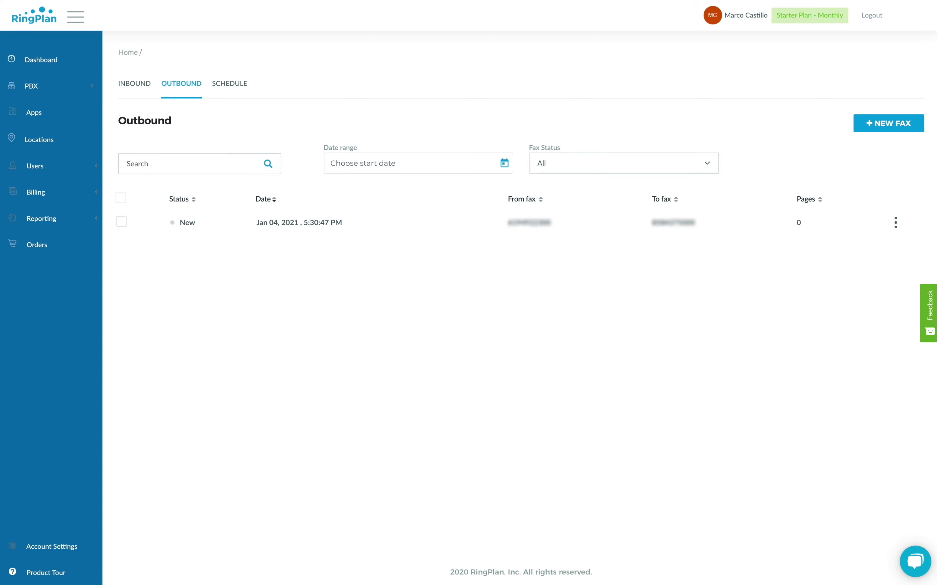
Step: Preview the sent fax document and scroll through its pages
left_click(705, 223)
scroll(704, 136, "down", 5)
scroll(704, 140, "down", 6)
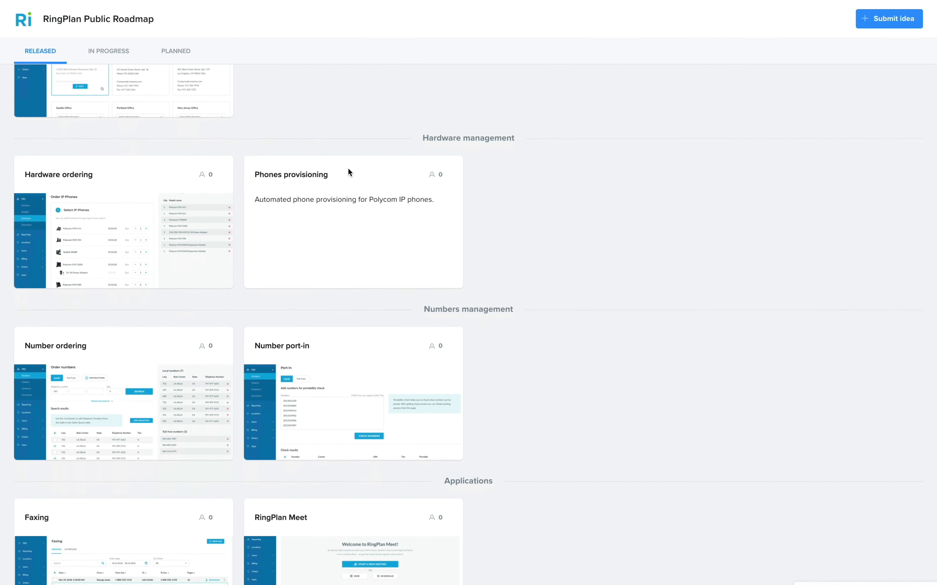
Step: Browse the roadmap's In Progress features, then its Planned features
left_click(137, 47)
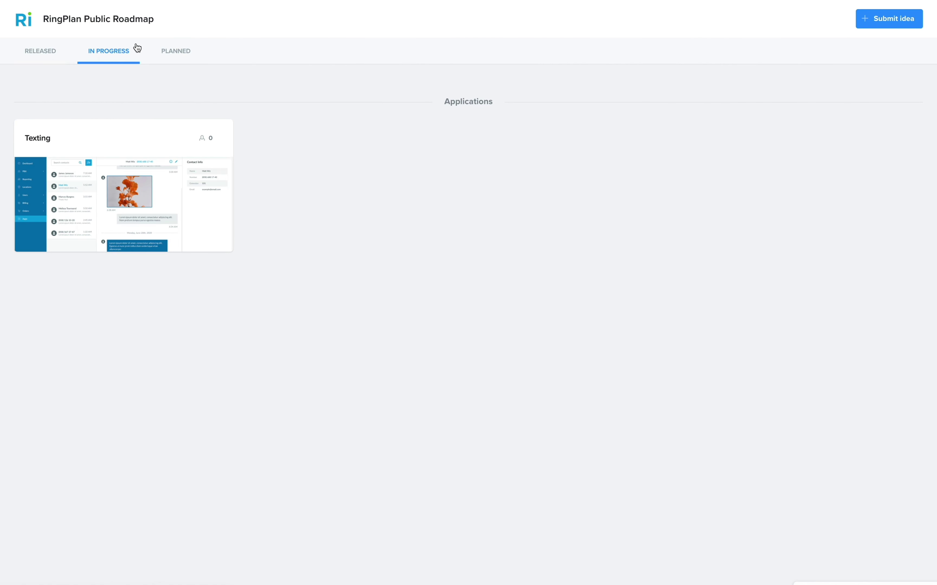
left_click(198, 53)
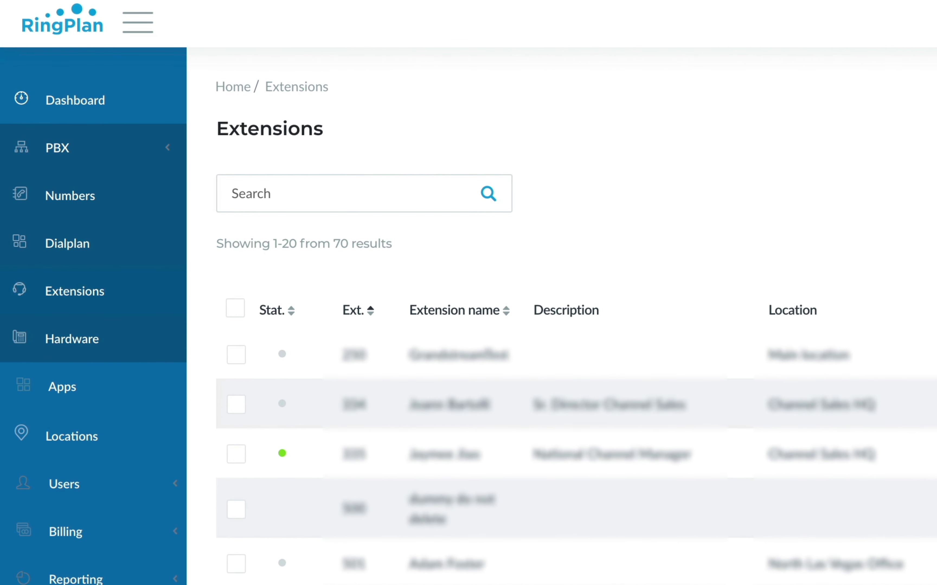
Step: Go to the Dialplan page from the sidebar
left_click(78, 245)
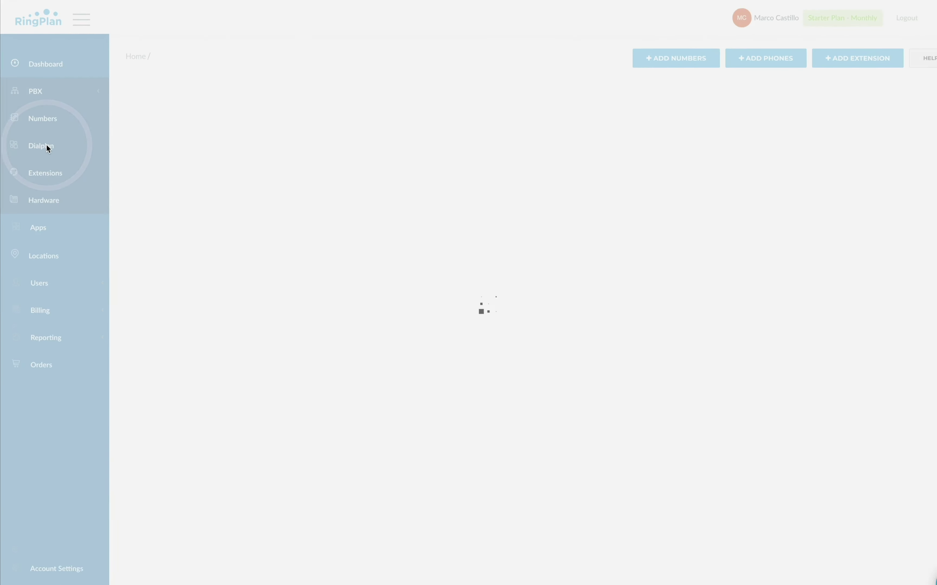